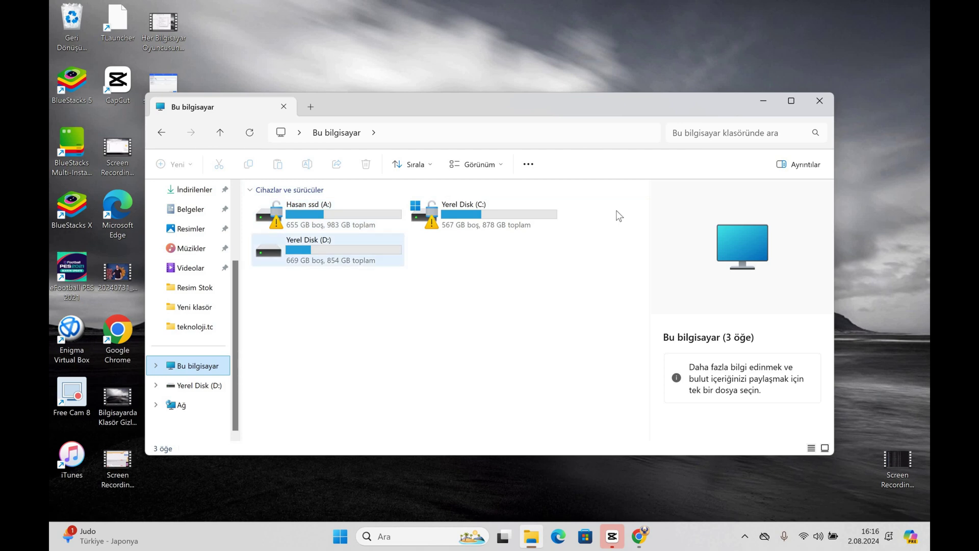
- Close the file window, switch to Chrome and follow the Hasleo Disk Clone download link in the disk cloning article
click(820, 101)
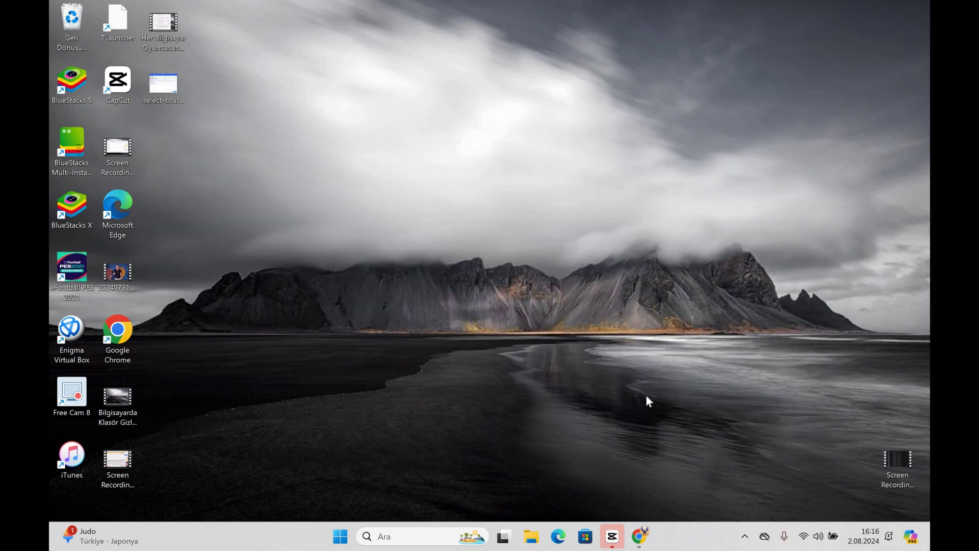
click(639, 535)
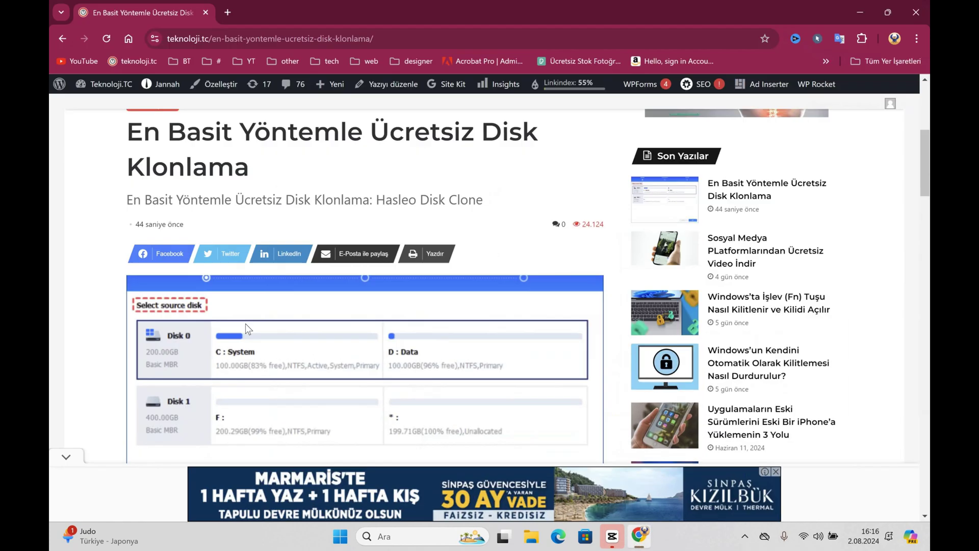
scroll(286, 352, down, 7)
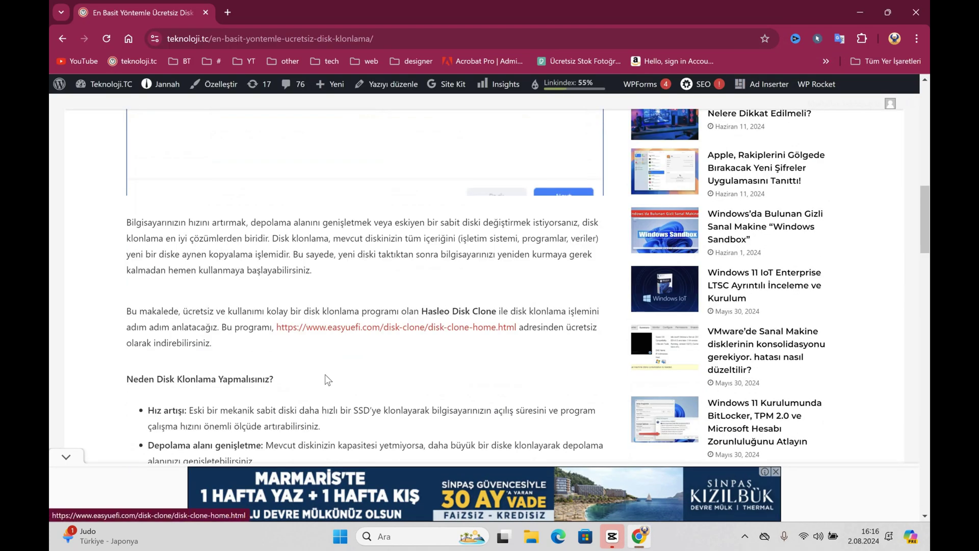
click(383, 330)
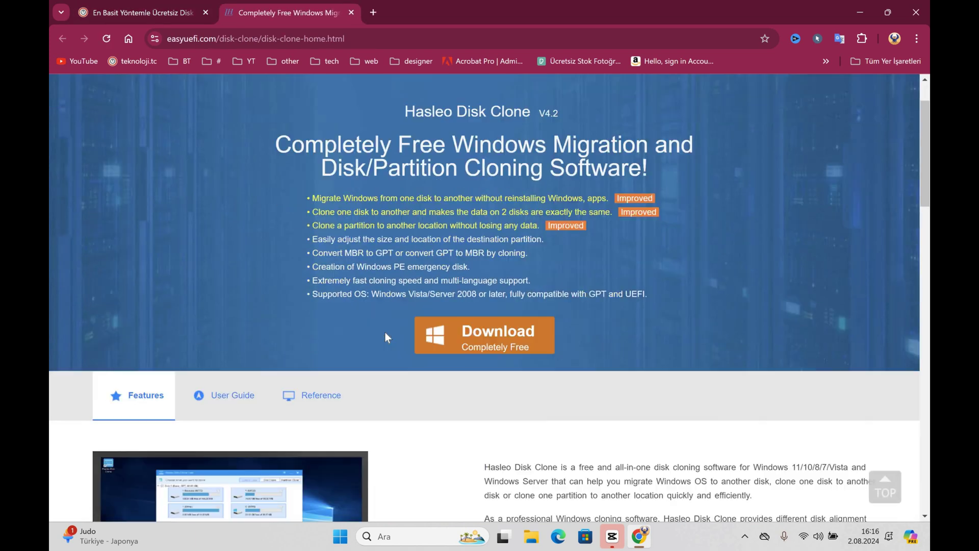
- Look over the Hasleo Disk Clone V4.2 product page and download the free program
scroll(384, 332, down, 15)
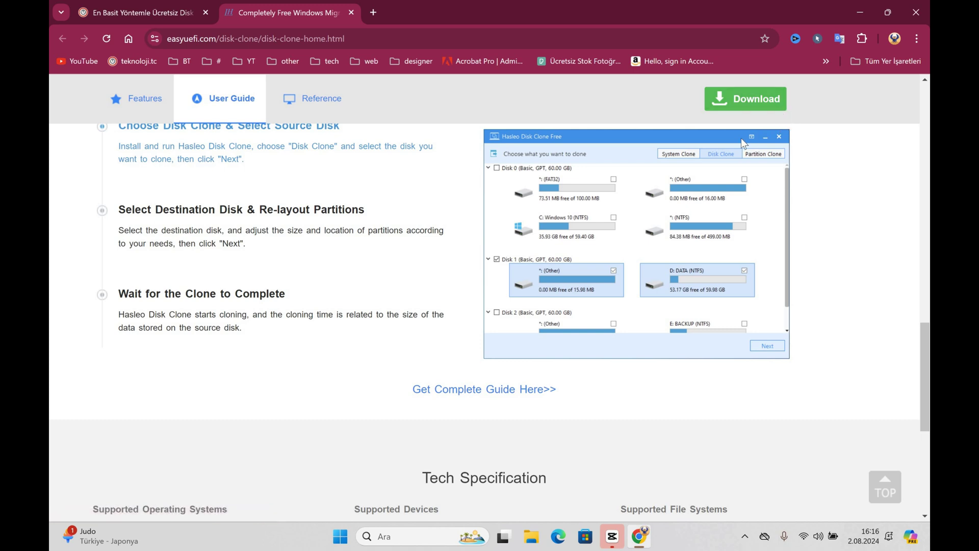
scroll(524, 247, up, 10)
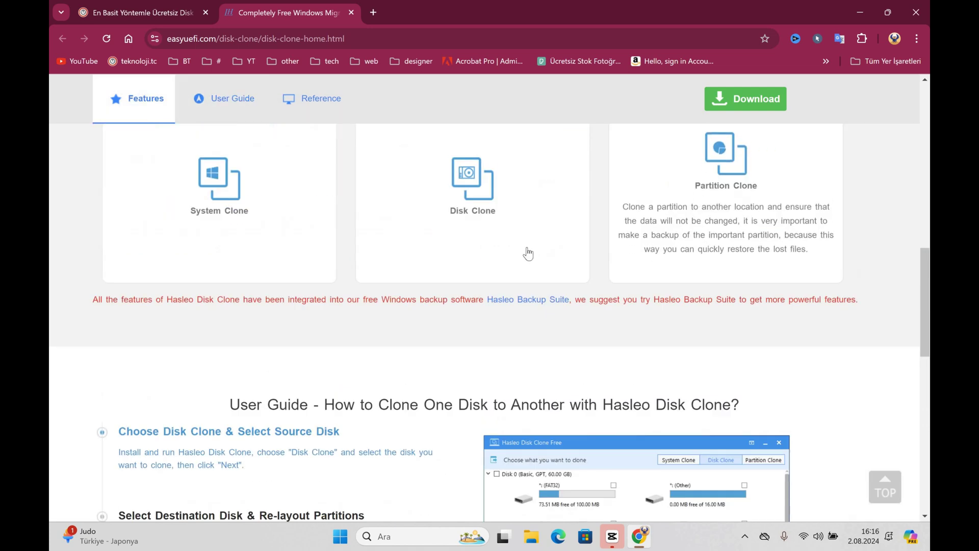
scroll(524, 248, up, 3)
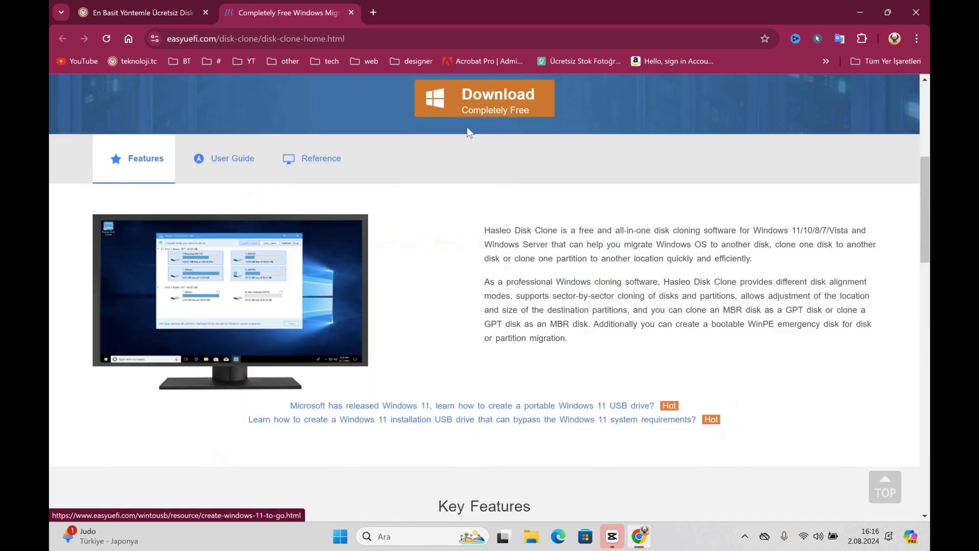
click(496, 110)
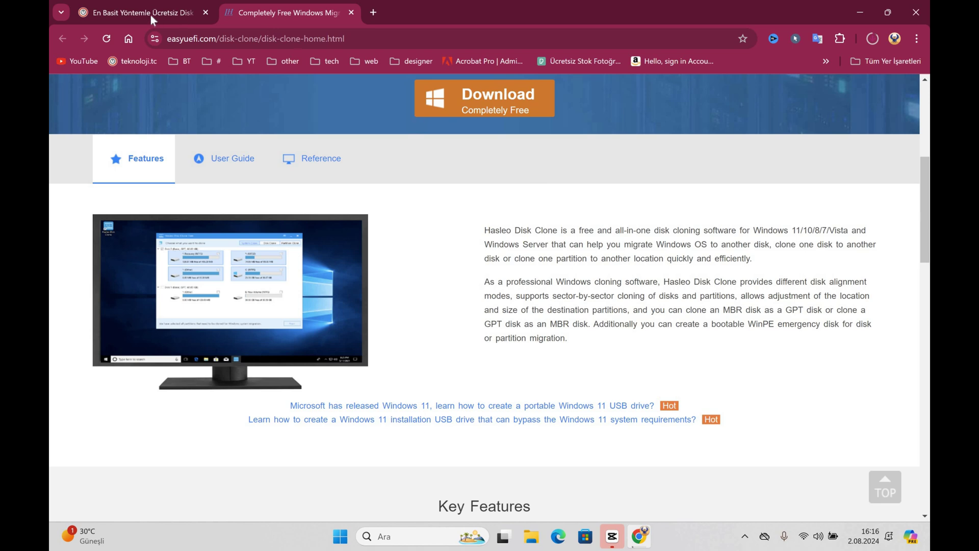
- Return to the teknoloji.tc article and review its cloning steps, important notes and additional information
key(ctrl+shift+Tab)
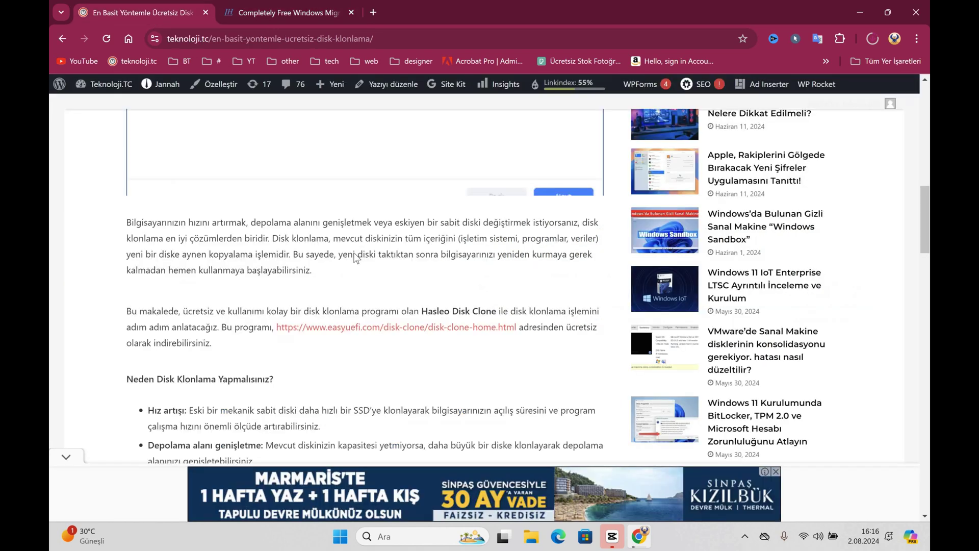
scroll(304, 287, up, 3)
scroll(304, 287, down, 5)
scroll(304, 287, down, 9)
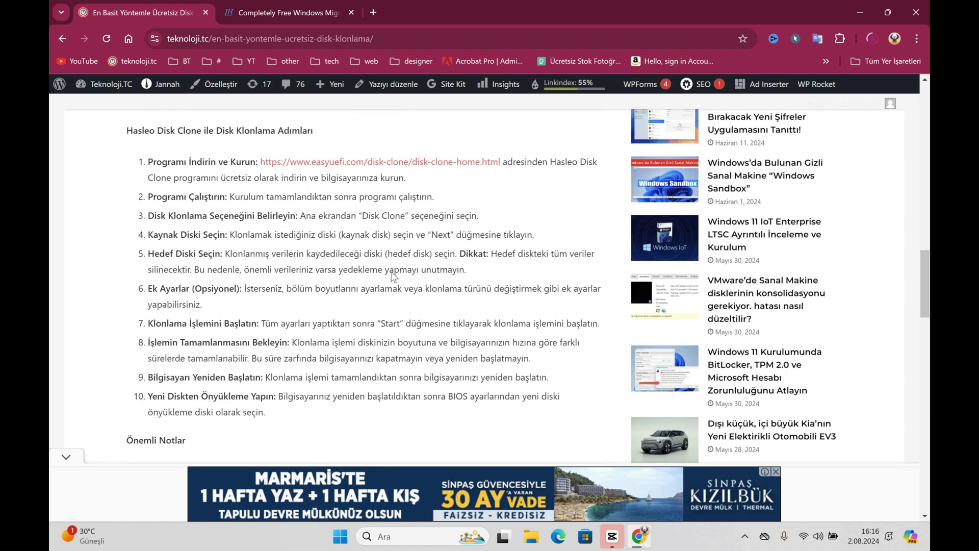
scroll(240, 304, down, 6)
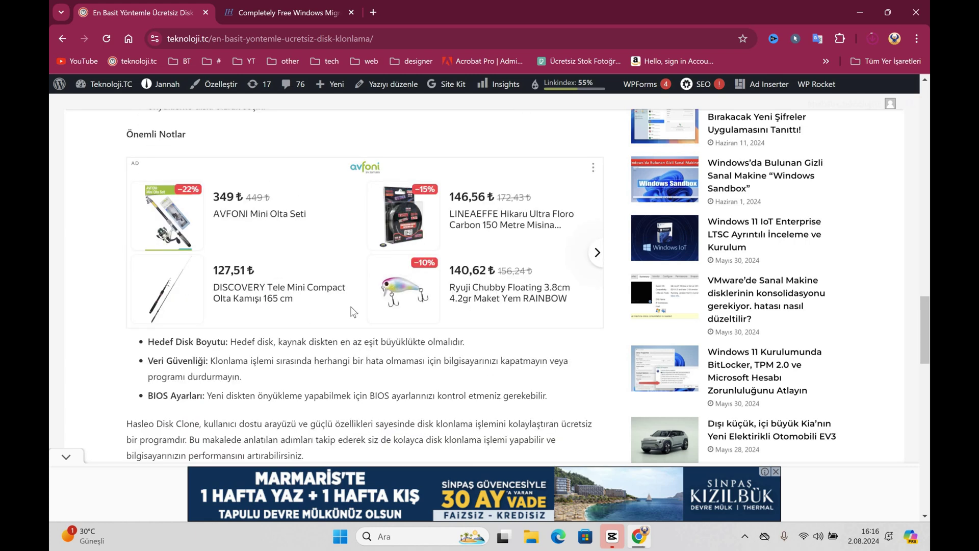
scroll(188, 296, down, 15)
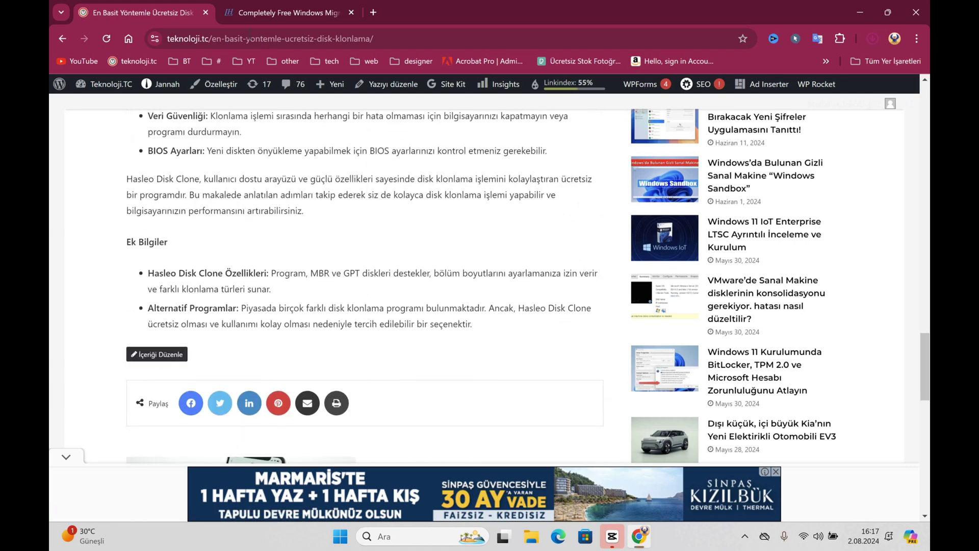
scroll(720, 62, up, 12)
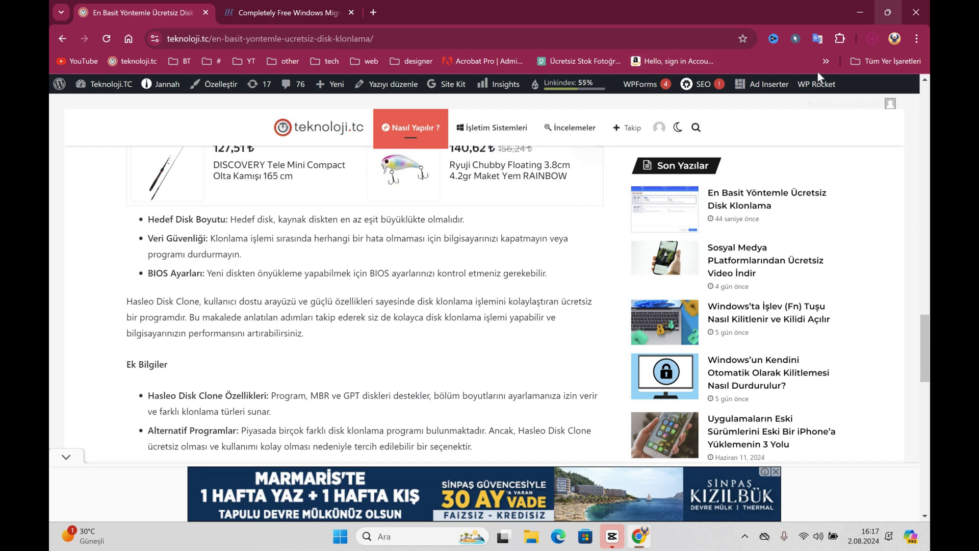
- Start the downloaded DiskClone_Free.exe installer and close the browser
click(873, 39)
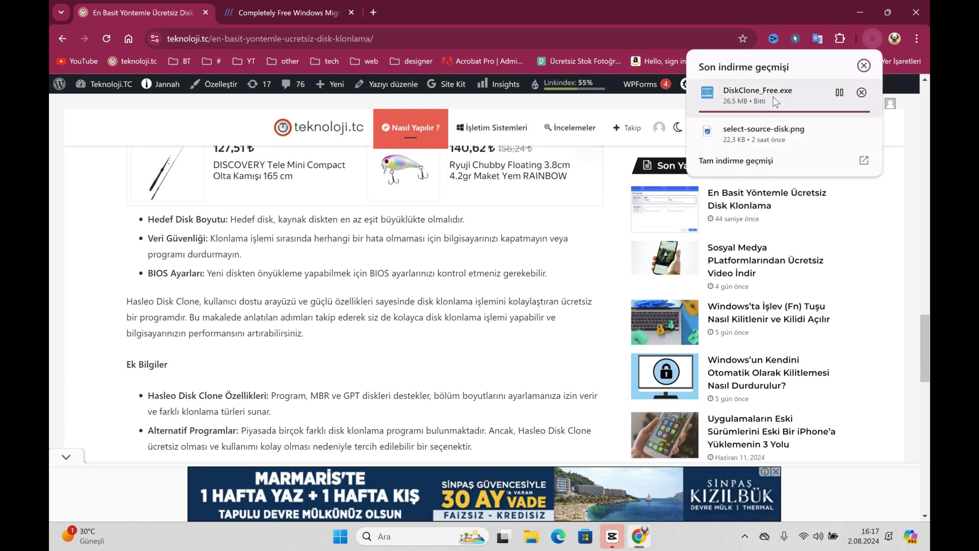
click(917, 11)
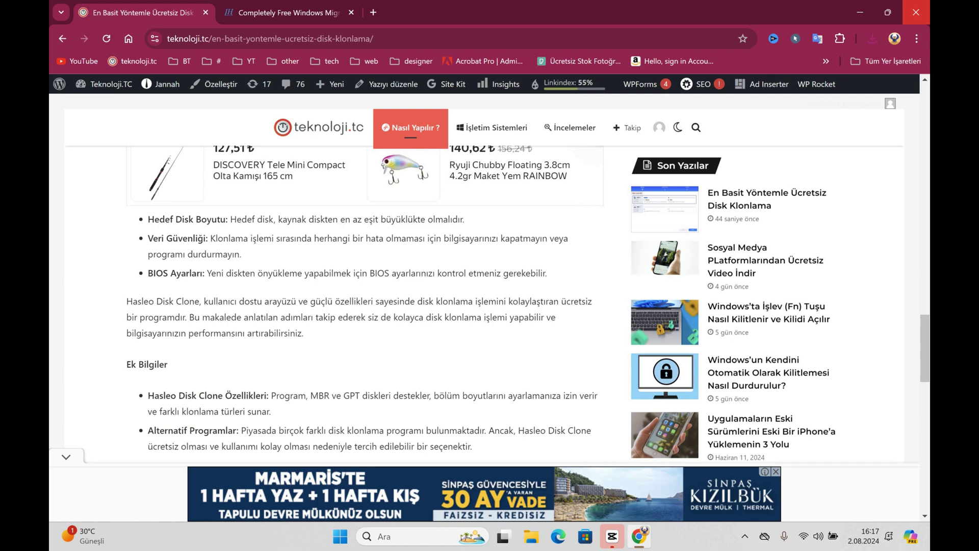
click(916, 10)
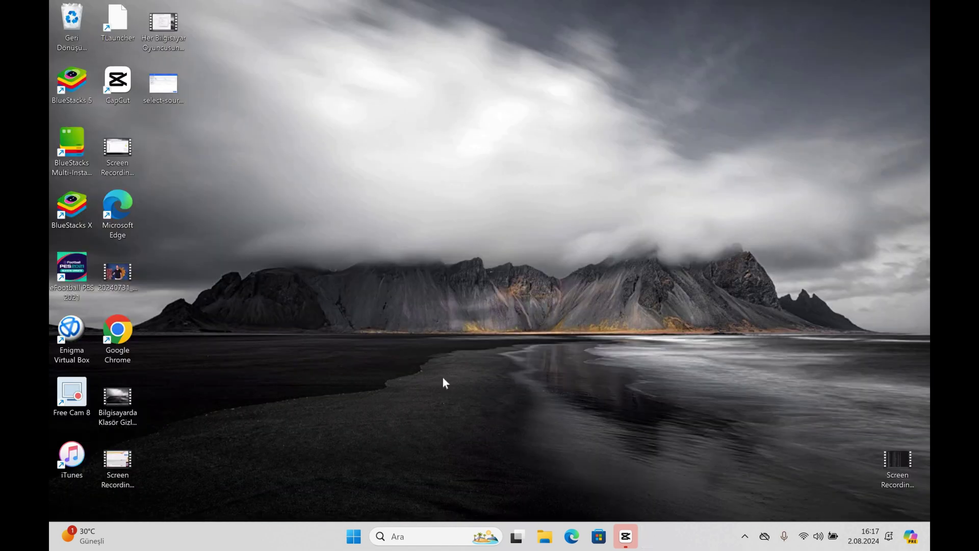
click(510, 292)
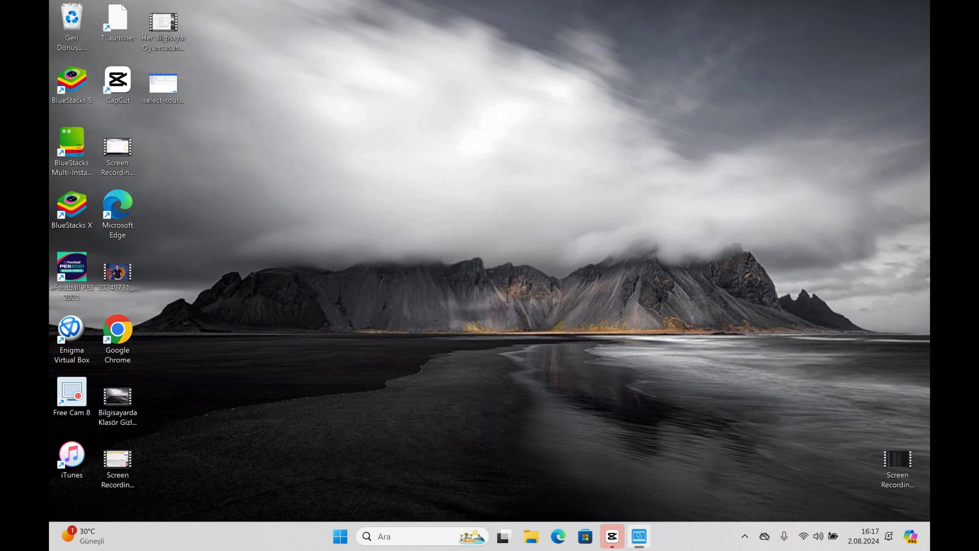
- Accept the license agreement and install into the existing folder C:\Program Files\Hasleo\Hasleo Disk Clone
click(408, 324)
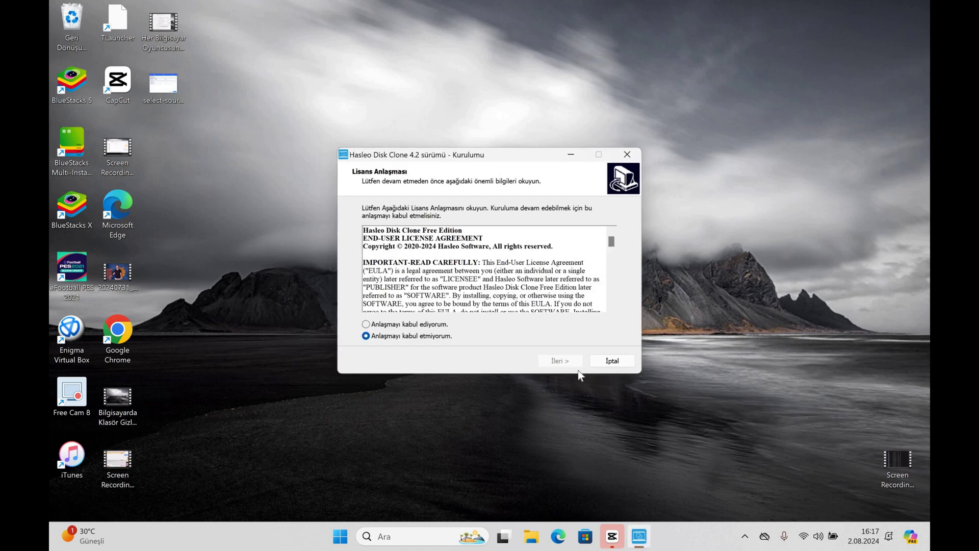
click(569, 363)
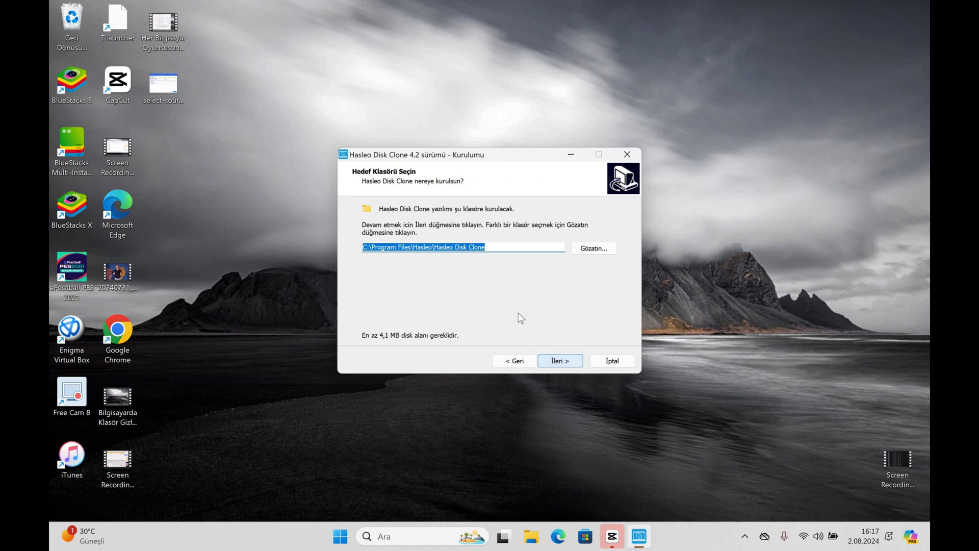
key(Return)
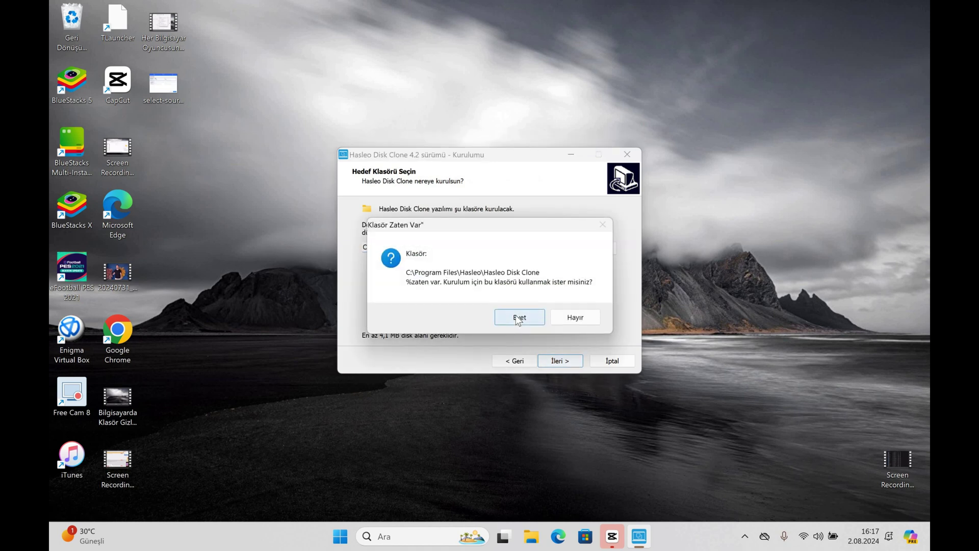
key(Return)
- Install Hasleo Disk Clone with a desktop shortcut, finish the setup and dismiss the translation offer on the thank-you page
click(546, 364)
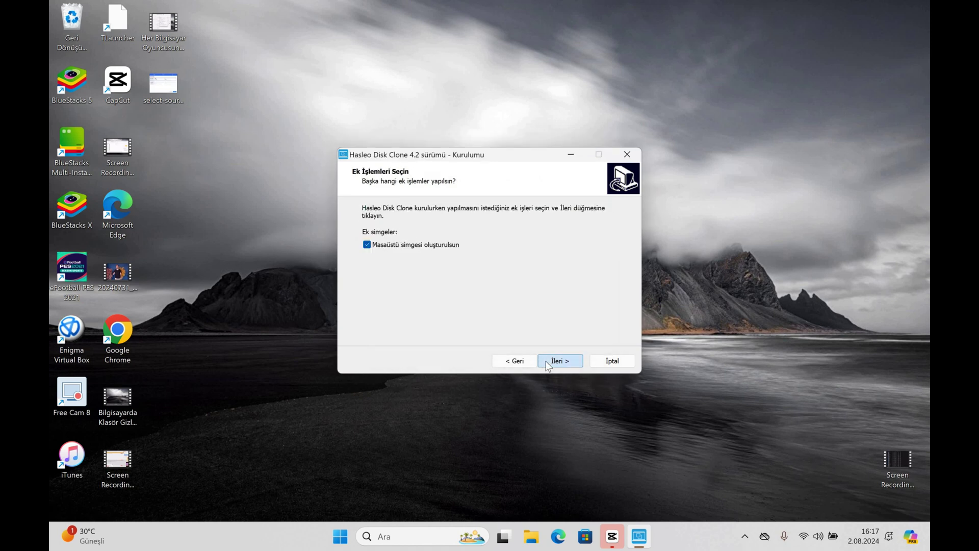
click(546, 364)
click(543, 366)
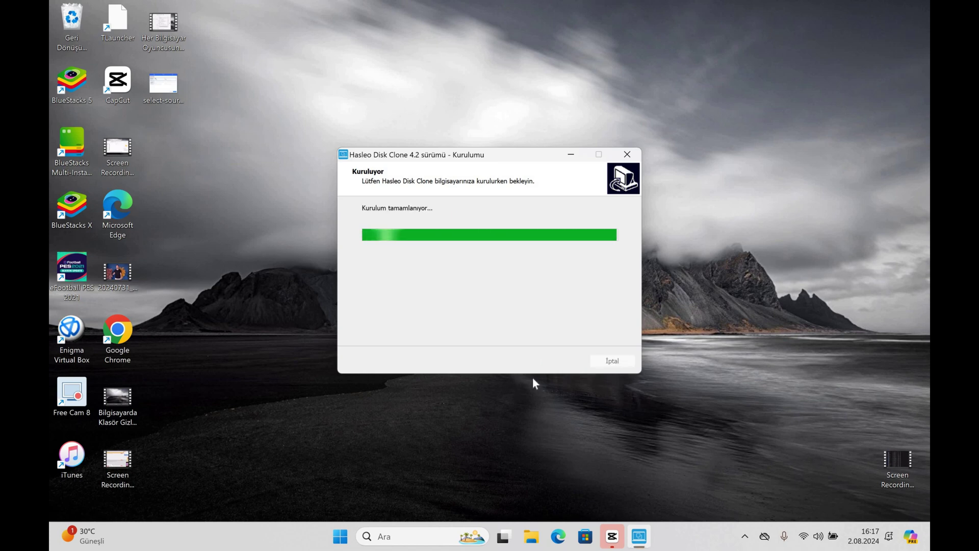
click(555, 362)
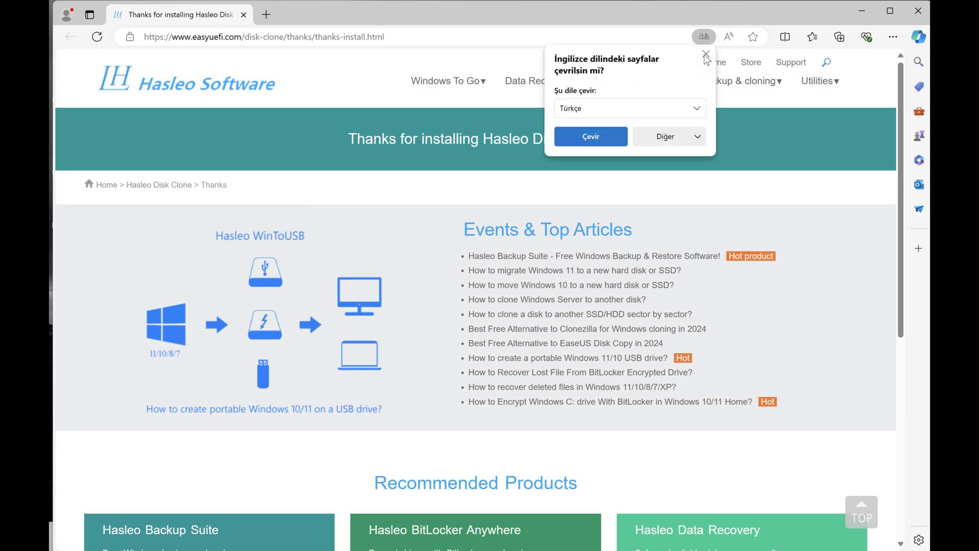
click(706, 54)
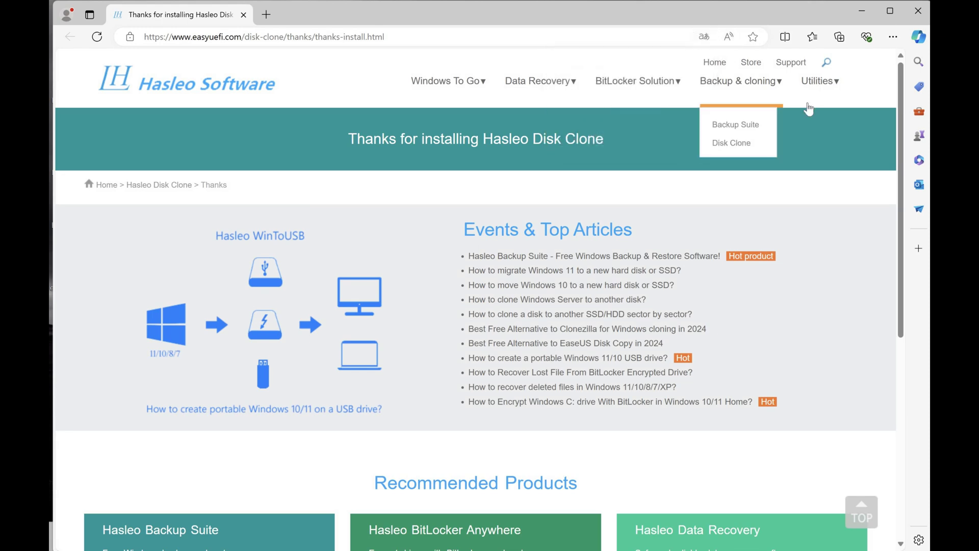
scroll(820, 86, down, 3)
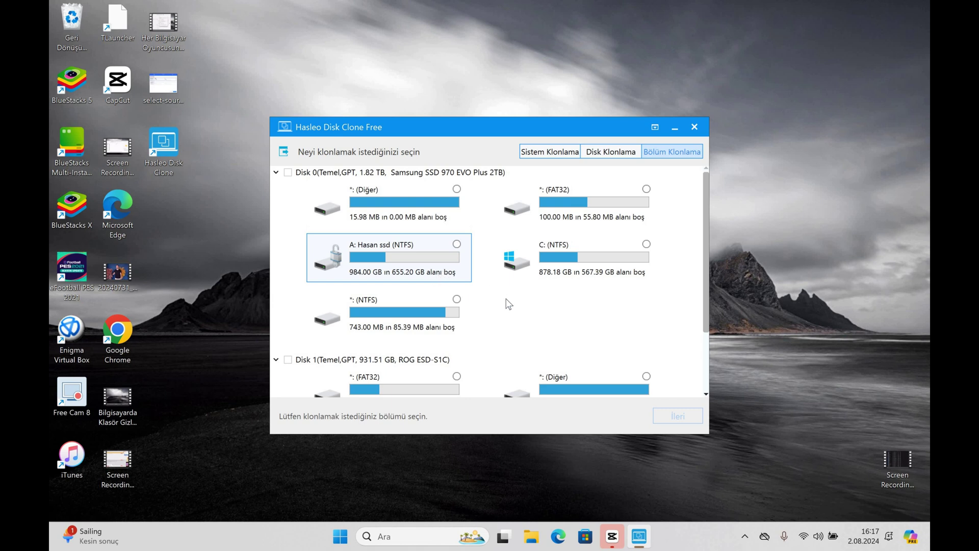
- For a partition clone, choose C: (NTFS) on Disk 0 as the source and D: Yeni Birim on Disk 1 as the destination
click(607, 258)
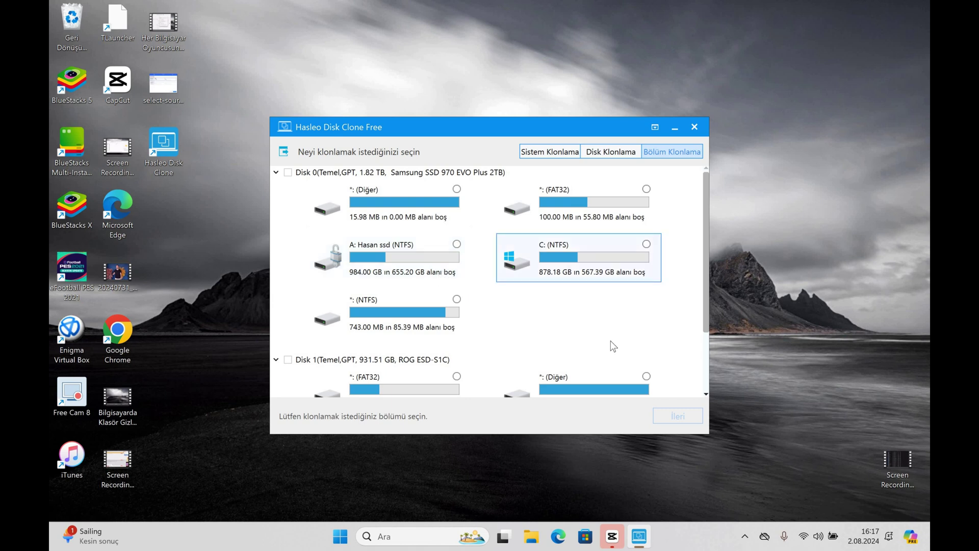
scroll(611, 352, down, 3)
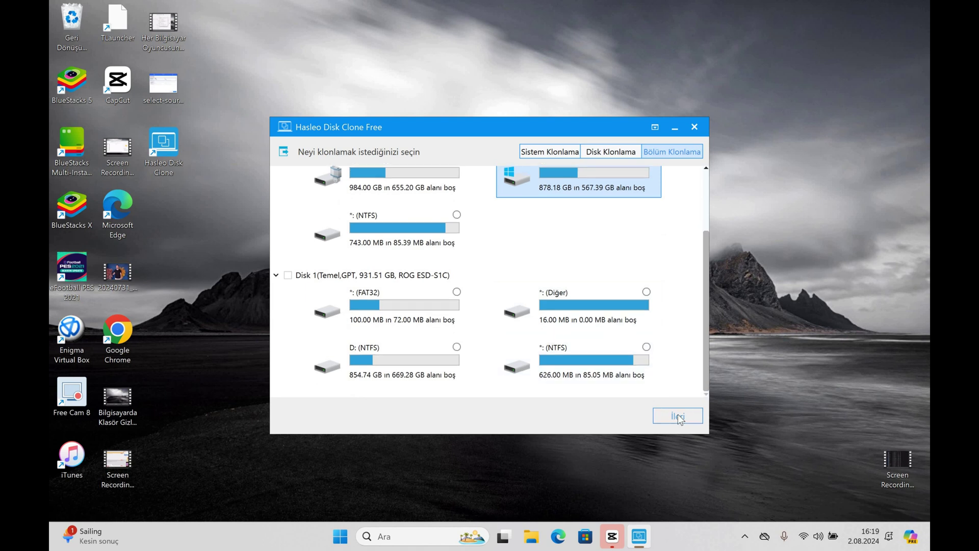
click(678, 417)
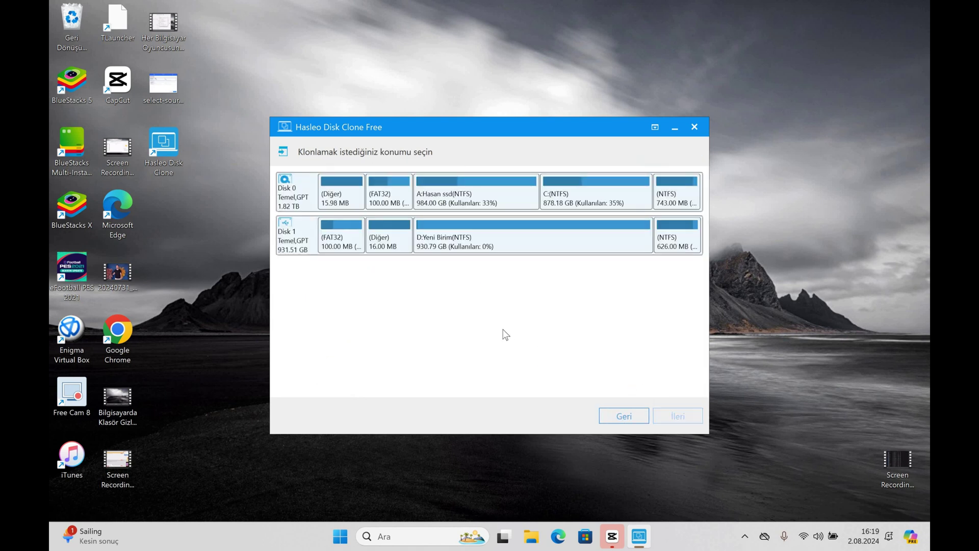
click(533, 240)
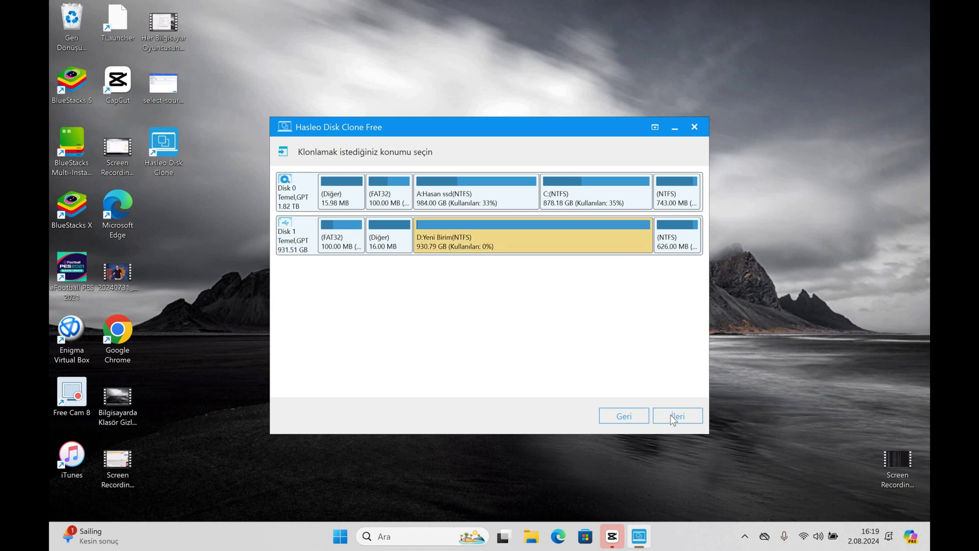
click(670, 415)
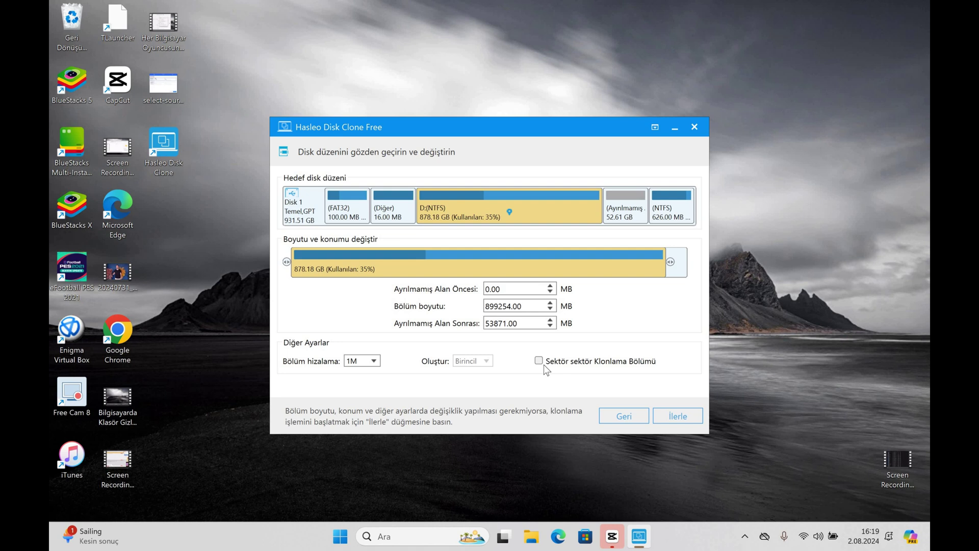
- Start the clone with the proposed partition layout, agree to erase the destination data, and close the program once cloning is complete
click(682, 415)
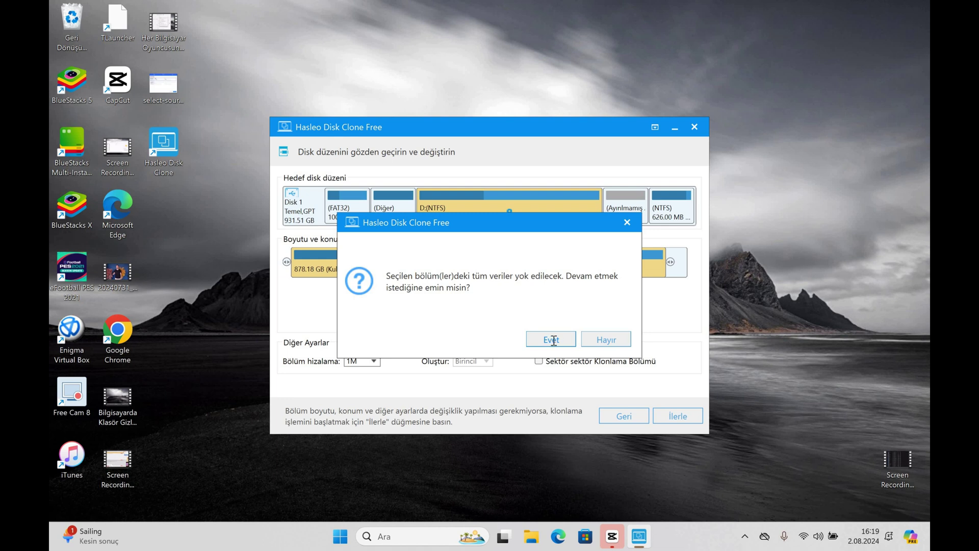
click(550, 338)
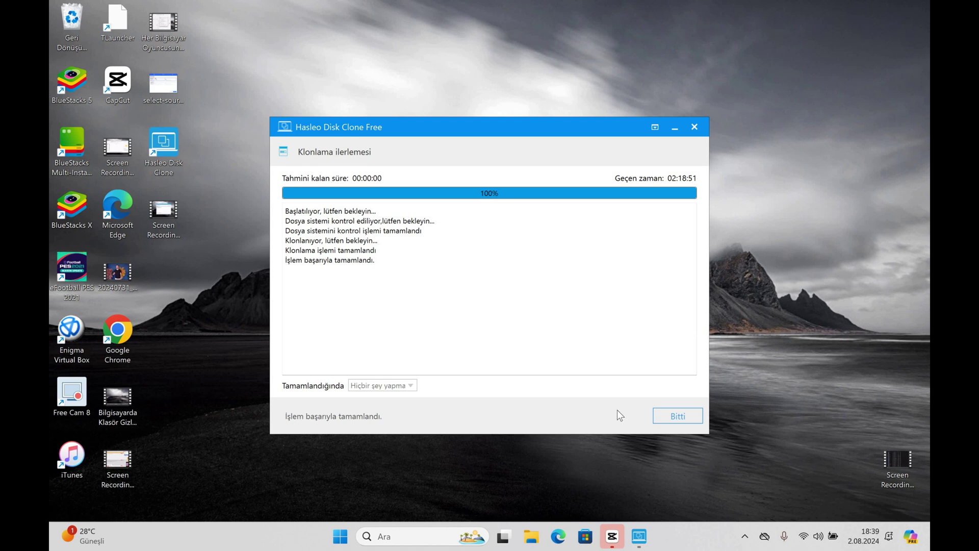
click(681, 418)
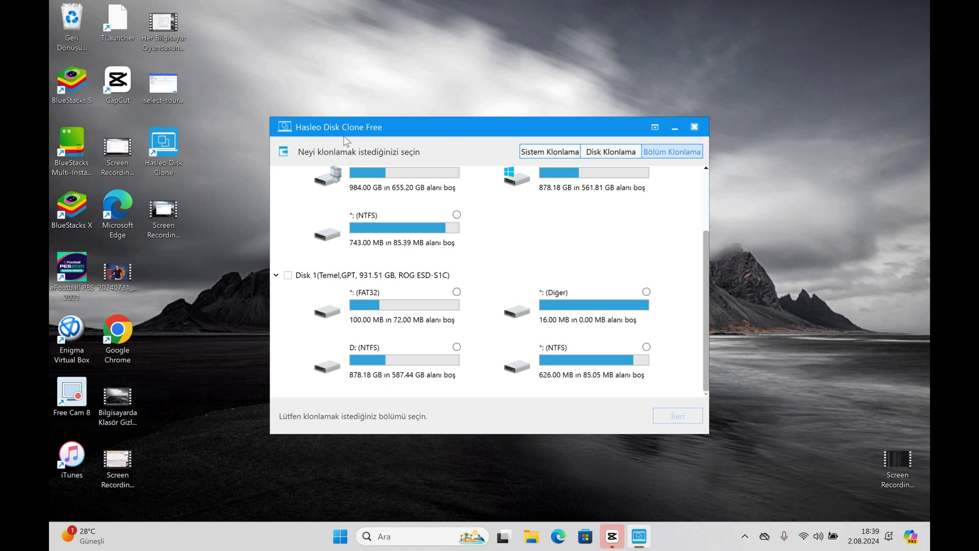
click(695, 128)
- Switch to File Explorer and open the cloned drive Yerel Disk (D:) from Bu bilgisayar
click(546, 538)
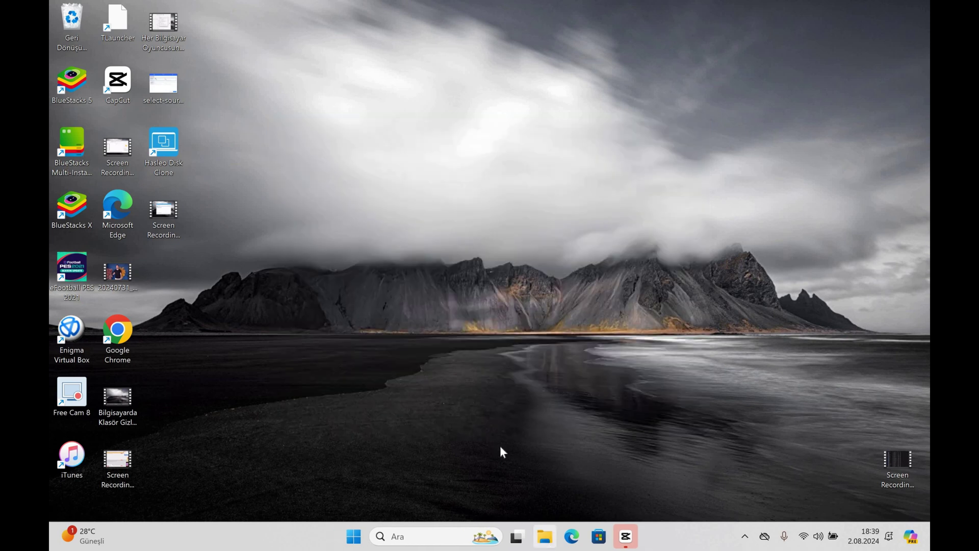
scroll(194, 403, down, 3)
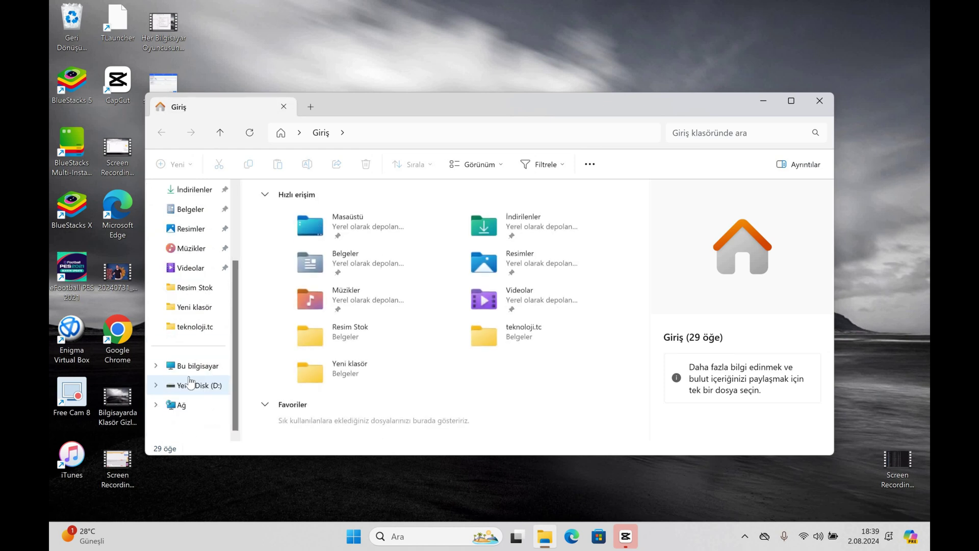
click(192, 366)
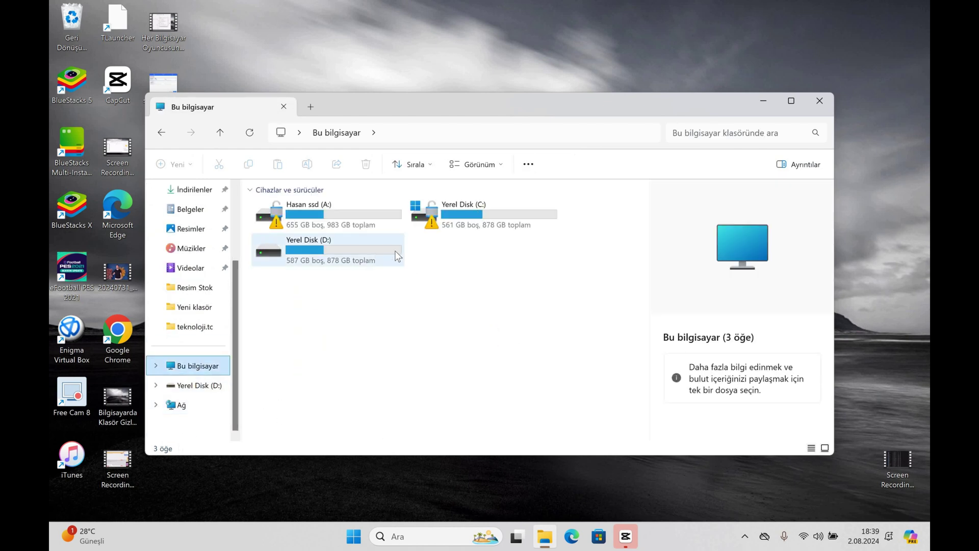
double_click(369, 252)
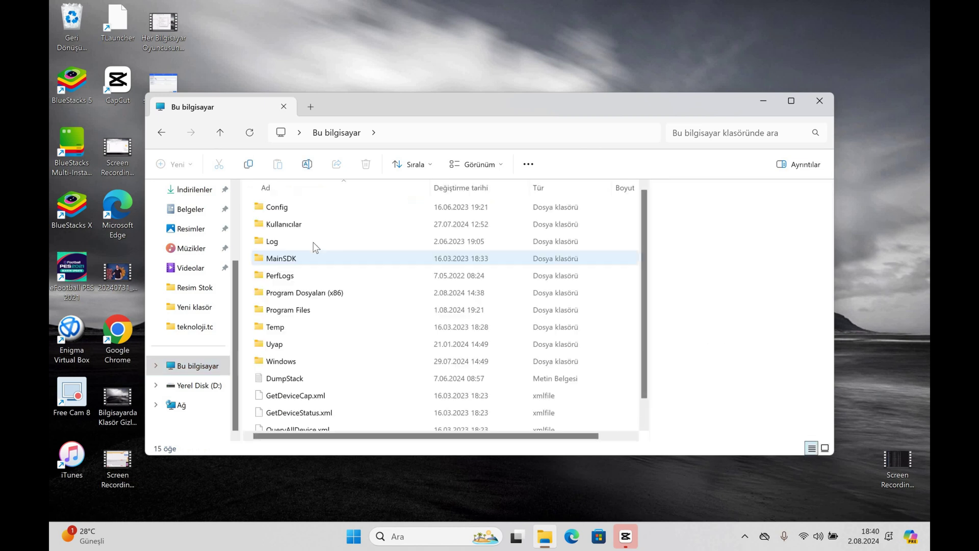
- Check the cloned desktop files in Kullanıcılar > teknoloji.tc > Masaüstü on D: against the desktop, and close the folder window
double_click(323, 221)
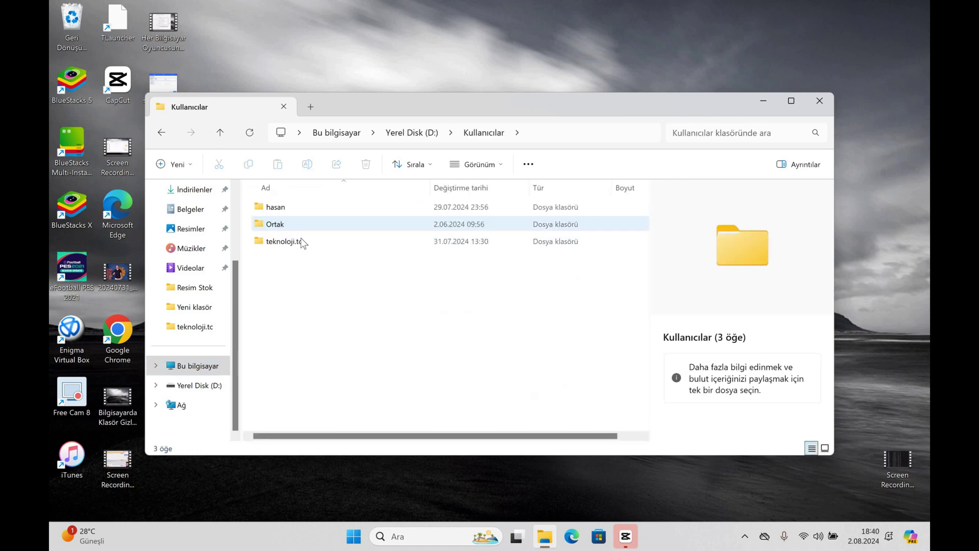
click(303, 243)
double_click(302, 242)
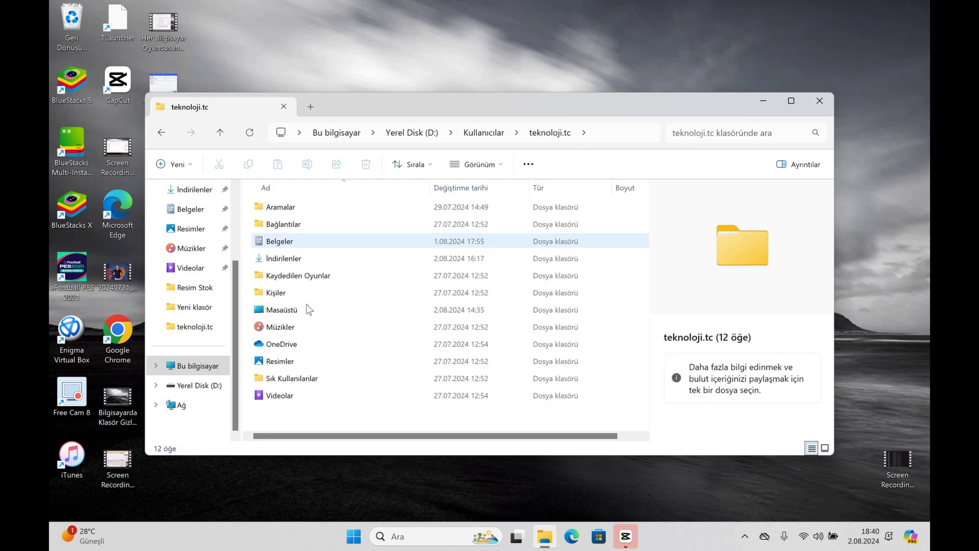
key(Return)
drag(403, 115, 496, 71)
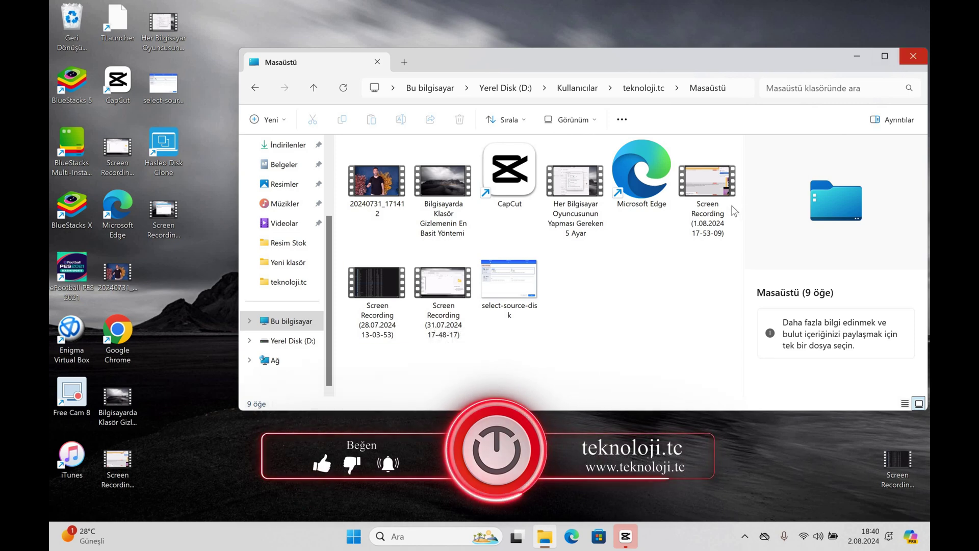
key(alt+F4)
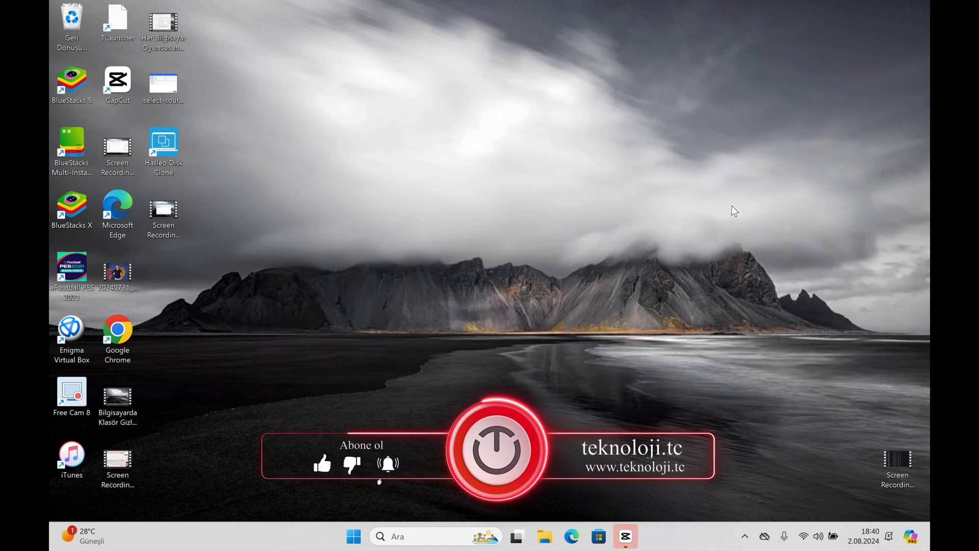